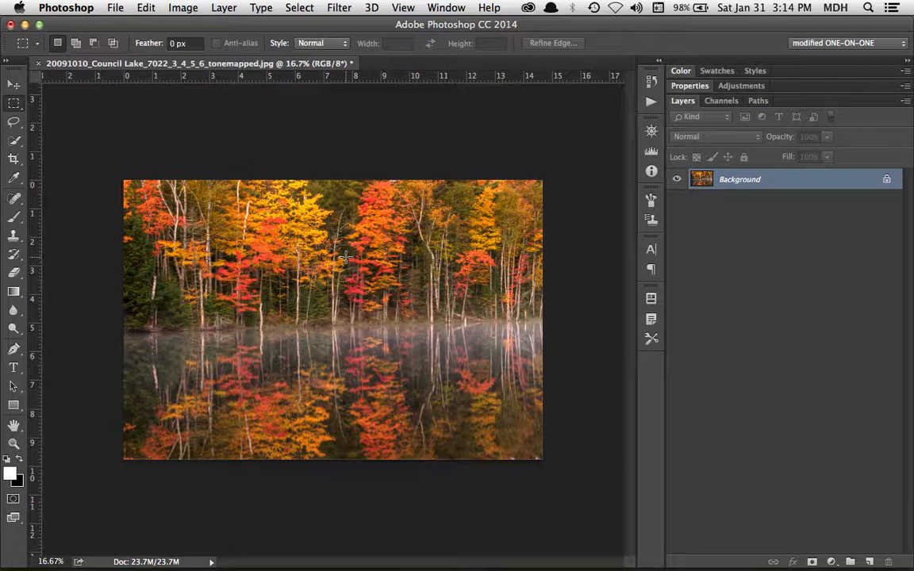
# - Create a new transparent 400 × 200 px document at 120 pixels per inch
pyautogui.press('super+n')
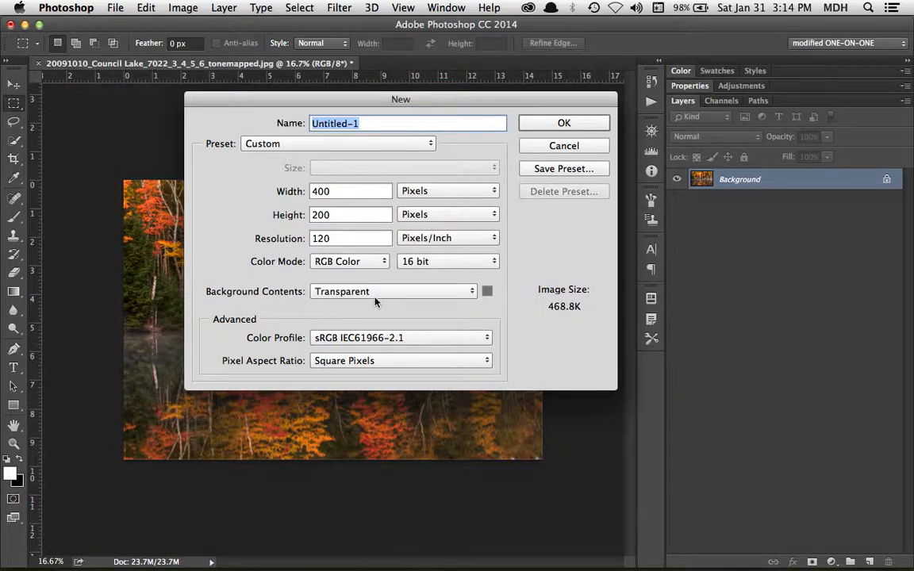
pyautogui.click(591, 125)
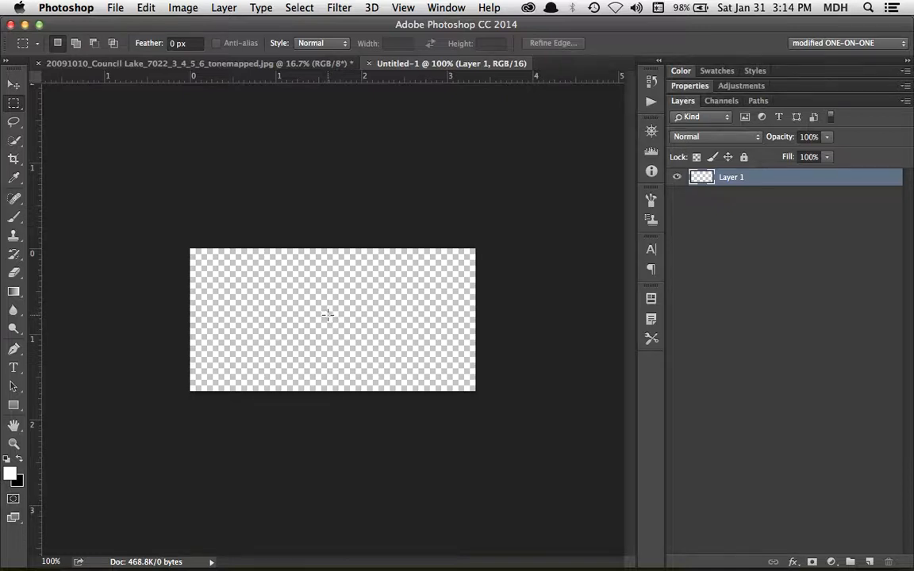
pyautogui.press('super+Tab')
pyautogui.press('super+Tab')
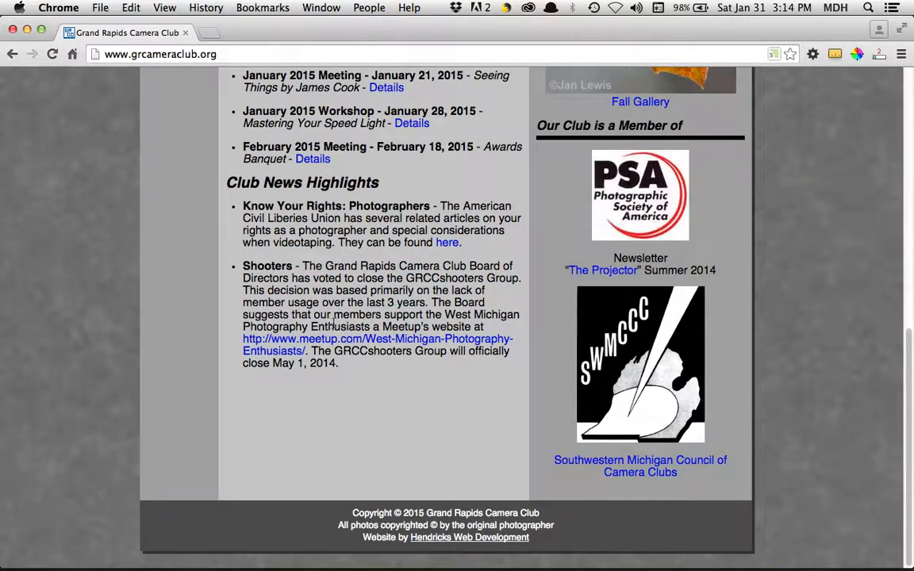
# - Copy the © symbol from the camera club website's footer and return to Photoshop
pyautogui.doubleClick(397, 514)
pyautogui.press('super+Tab')
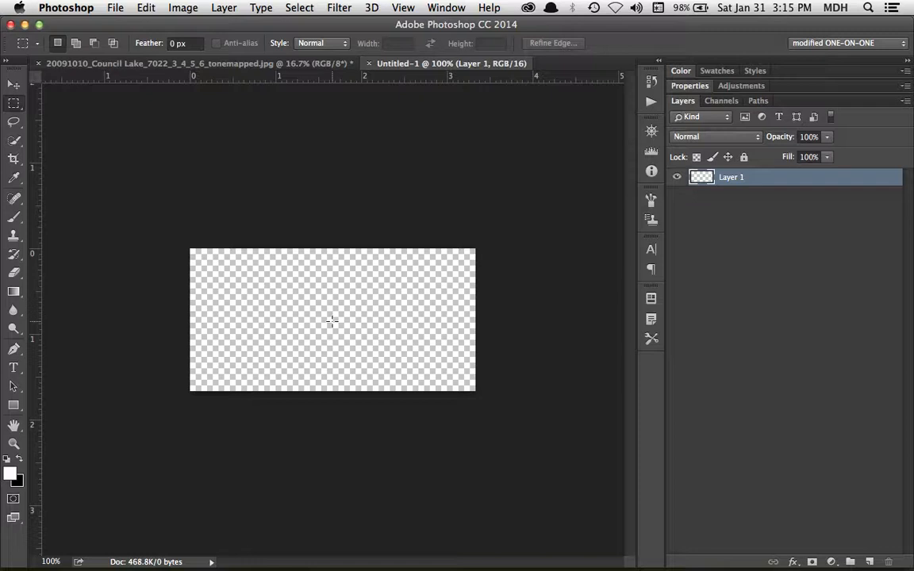
# - Set the Type tool's text colour to black
pyautogui.press('t')
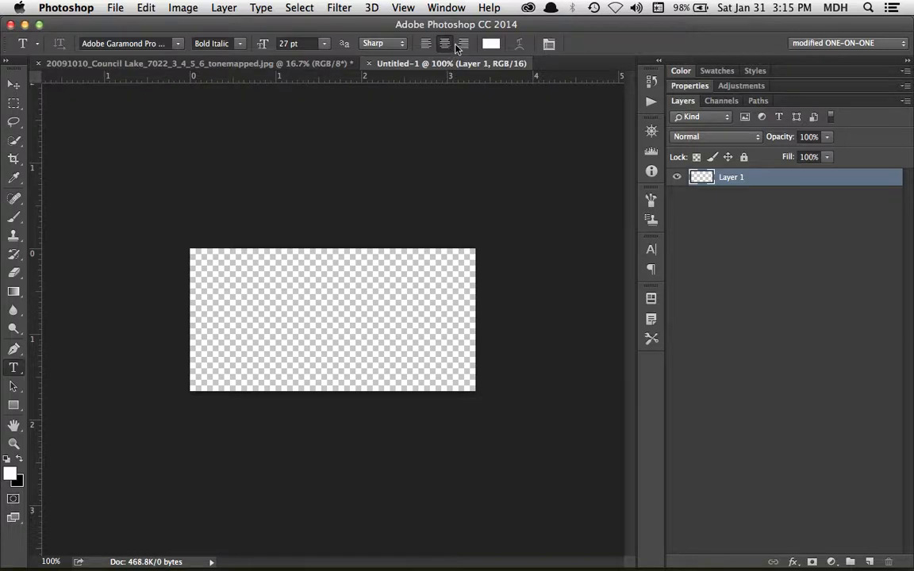
pyautogui.click(491, 44)
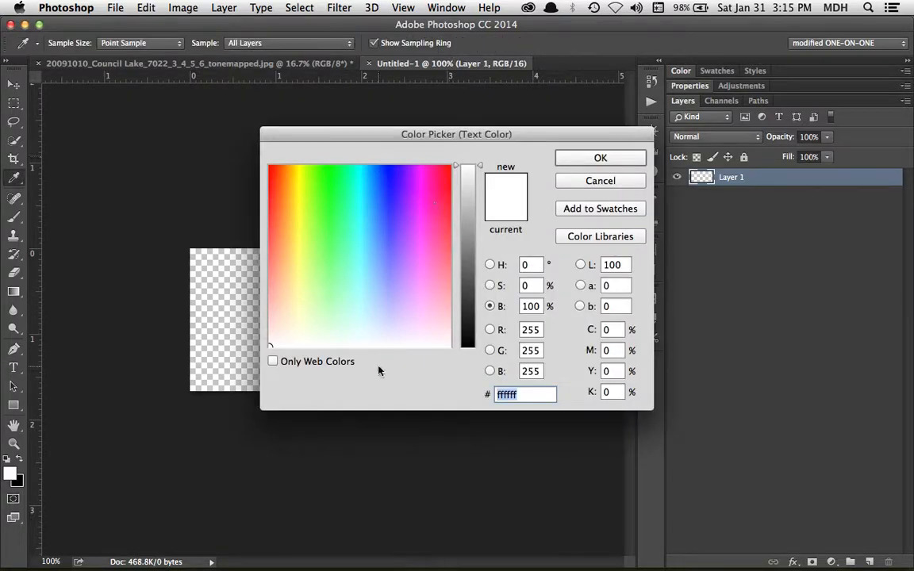
pyautogui.moveTo(464, 312); pyautogui.dragTo(468, 373)
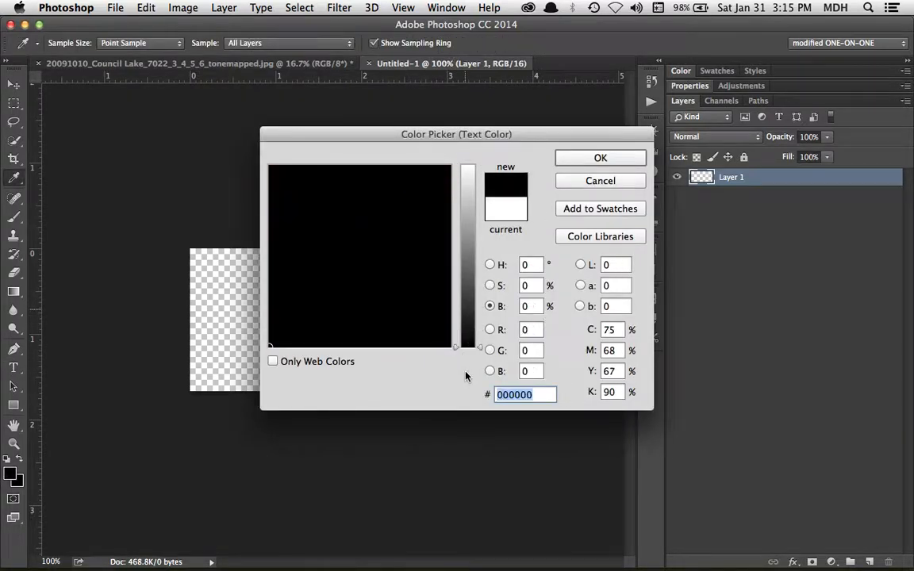
pyautogui.click(627, 160)
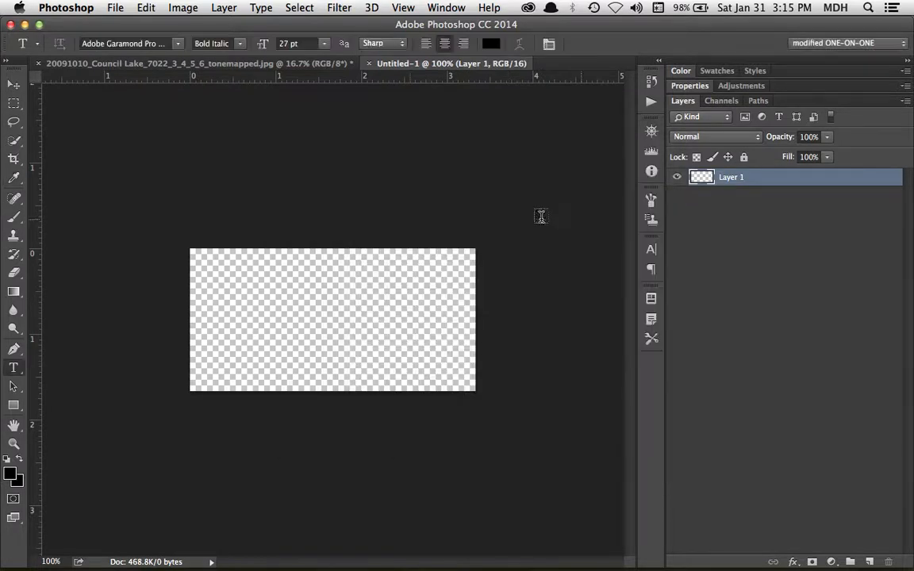
# - Type the © symbol and the photographer's name at the canvas centre and commit it
pyautogui.click(329, 318)
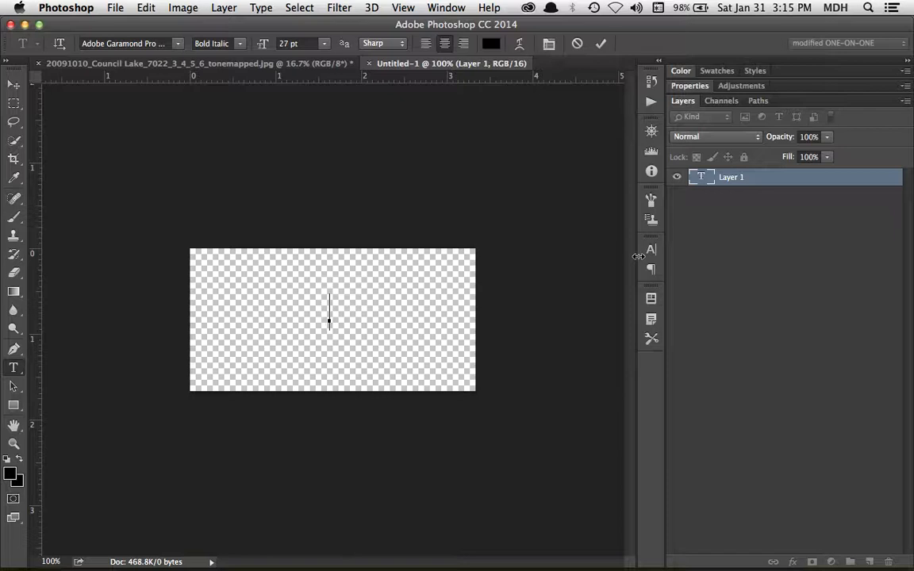
pyautogui.write('©')
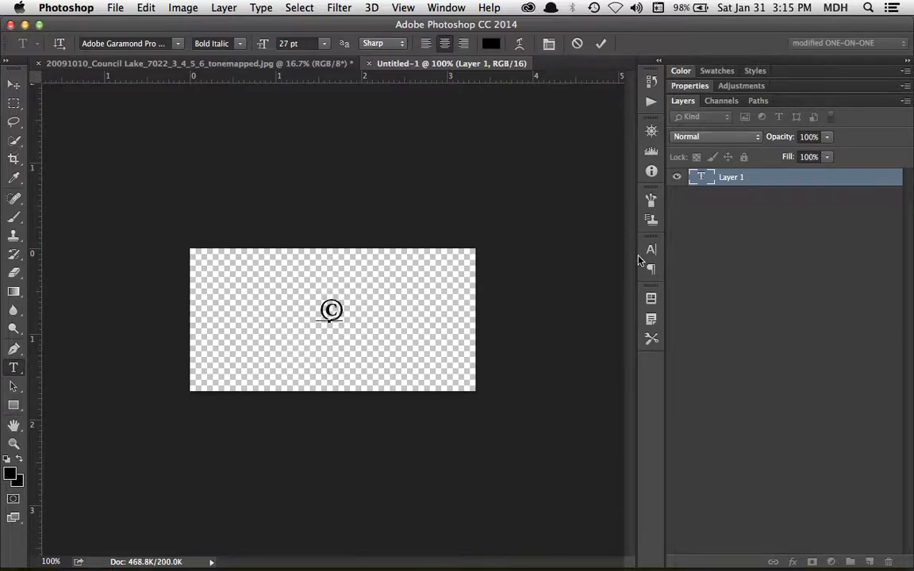
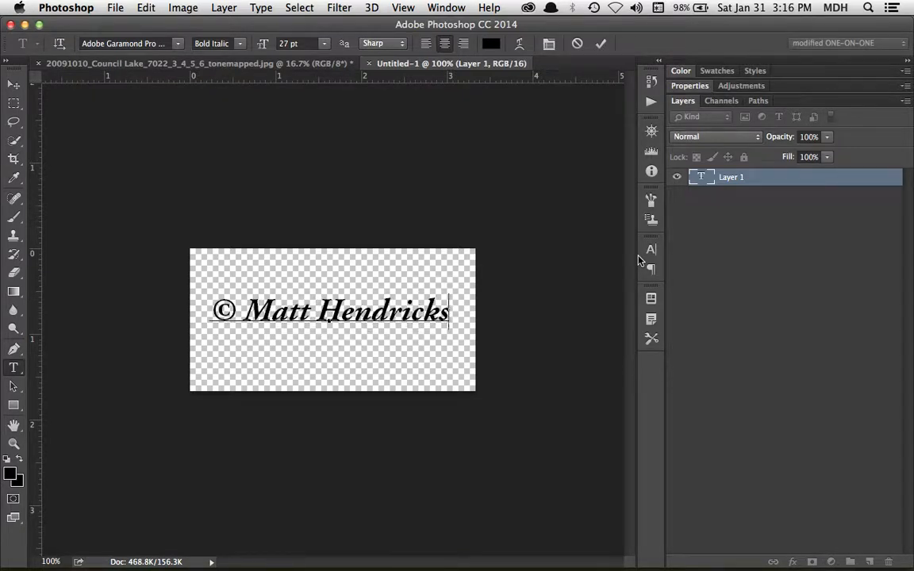
pyautogui.press('super+a')
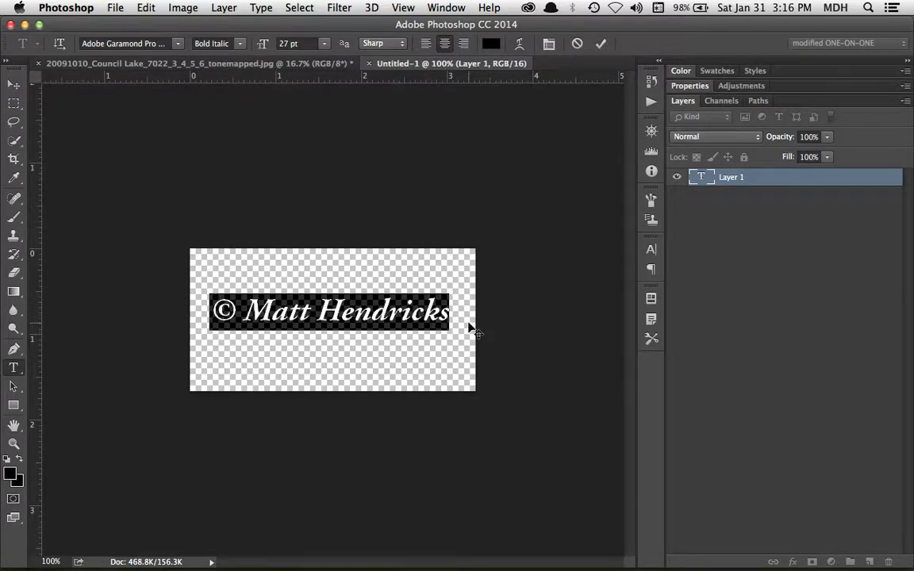
pyautogui.click(438, 312)
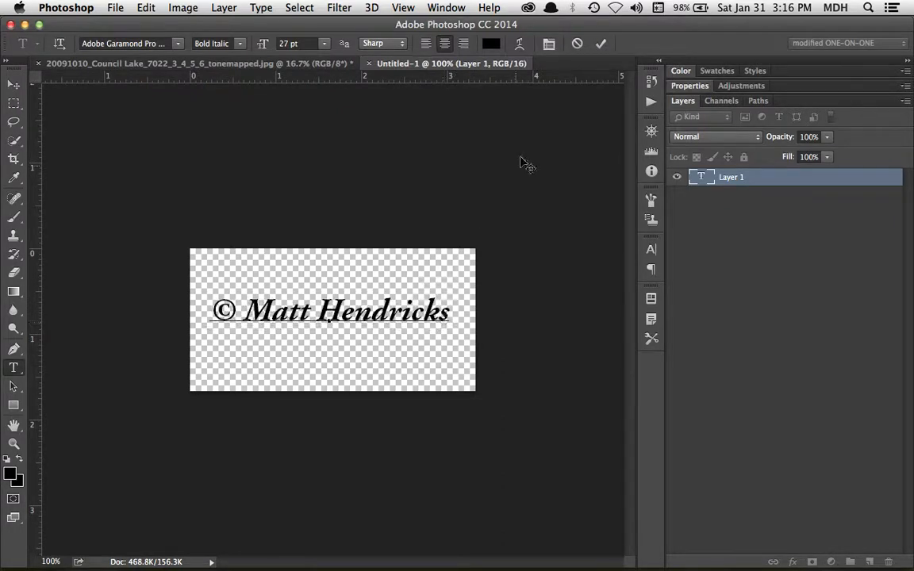
pyautogui.click(601, 45)
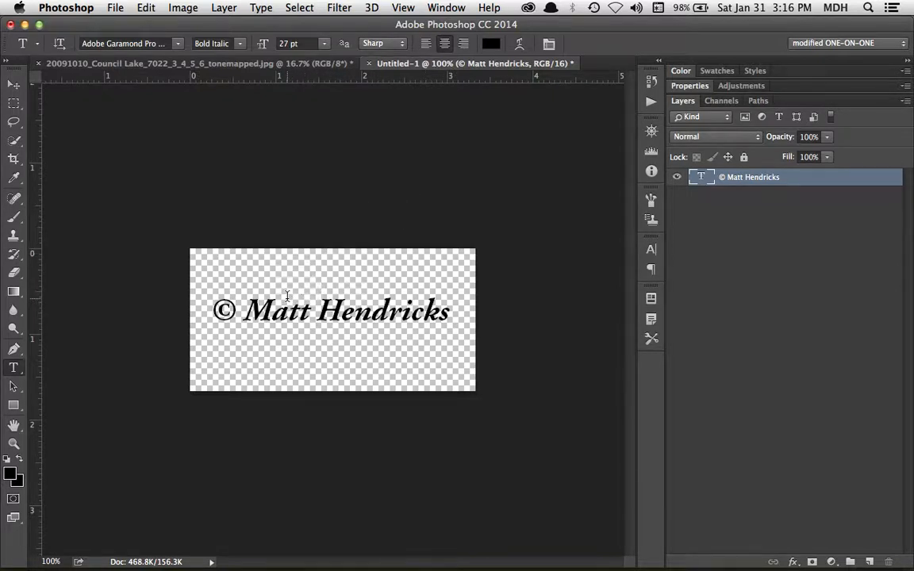
# - Define the copyright text as a brush preset named 'copyright brush 2'
pyautogui.click(146, 8)
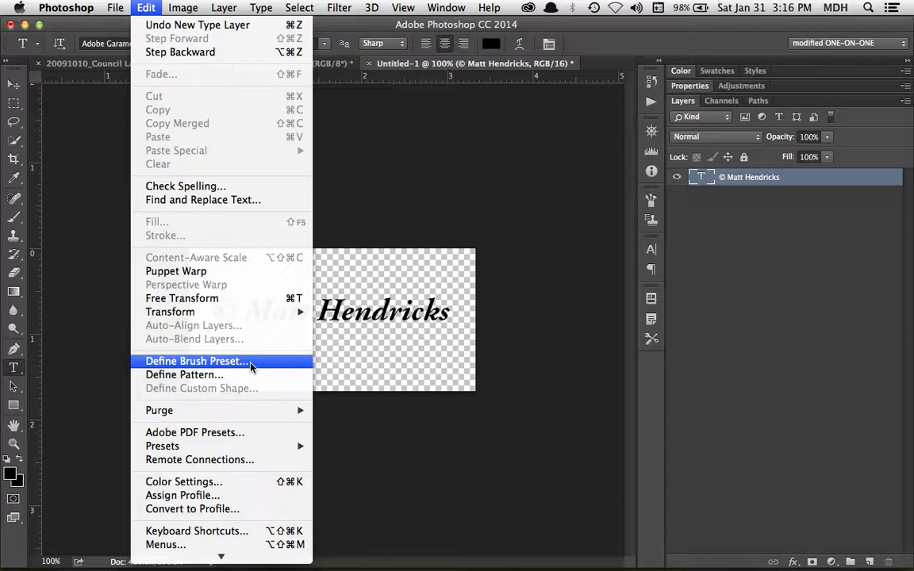
pyautogui.click(227, 363)
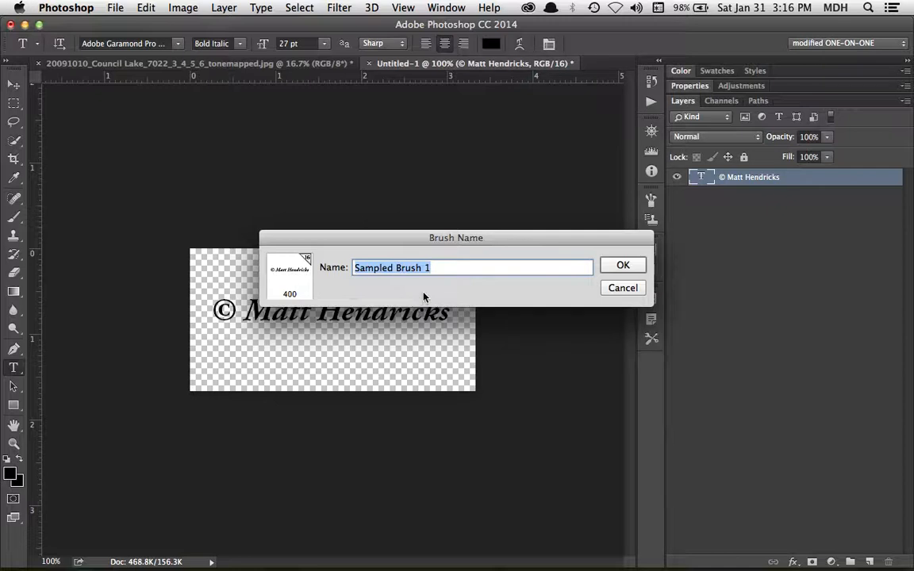
pyautogui.moveTo(489, 237); pyautogui.dragTo(490, 178)
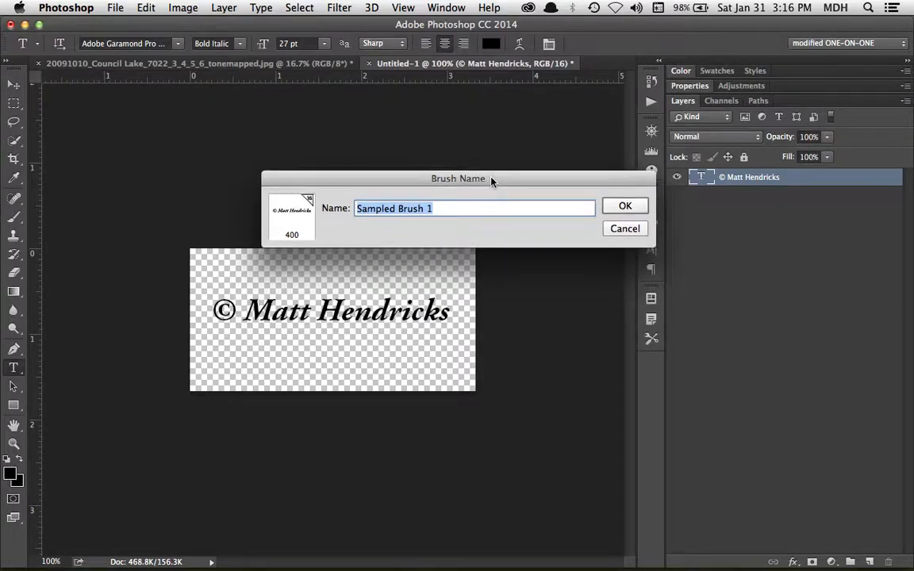
pyautogui.write('yright brush 2')
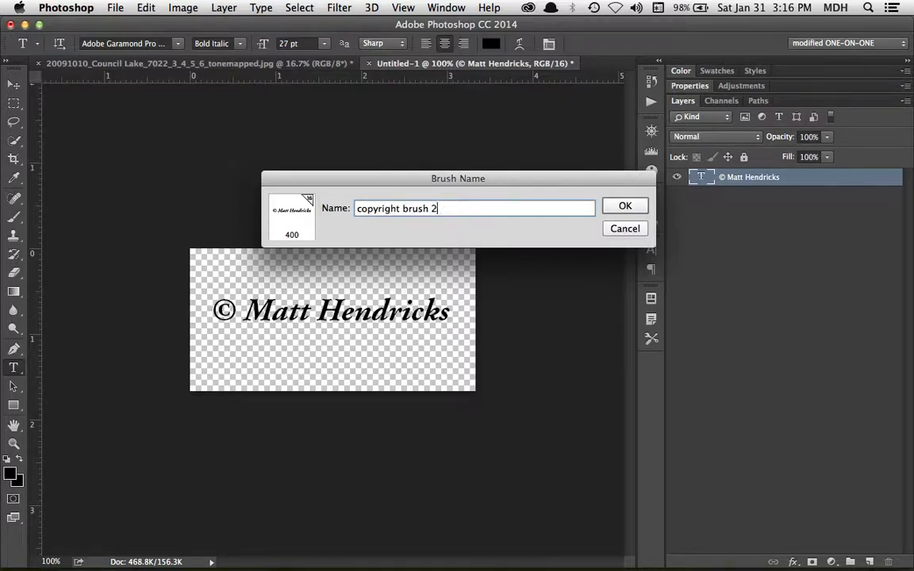
pyautogui.click(625, 206)
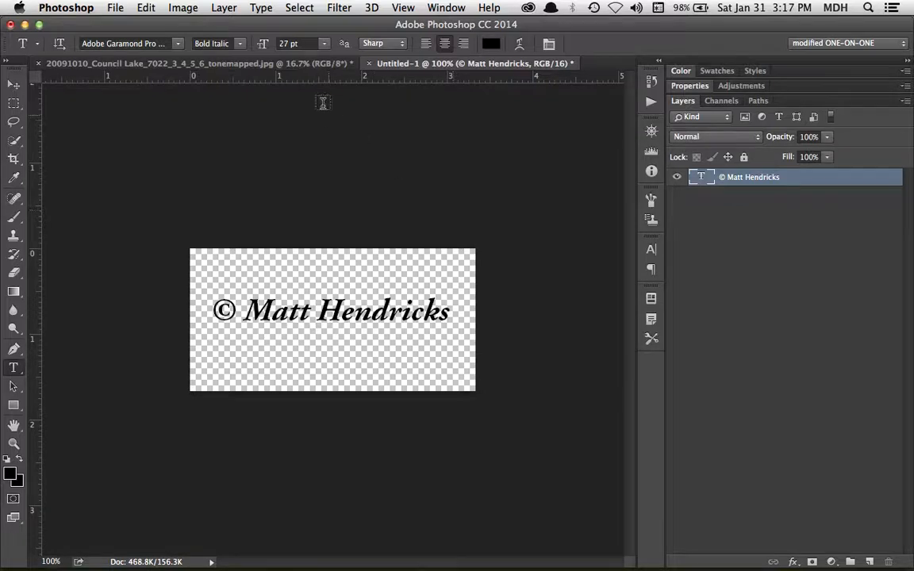
# - On the Council Lake photo, add an empty layer and select the 400 px copyright brush preset
pyautogui.click(283, 63)
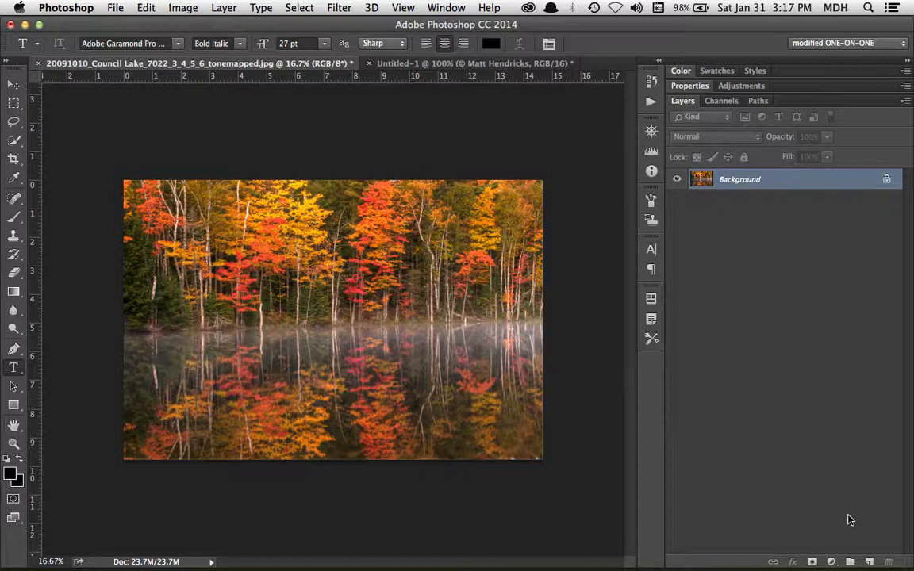
pyautogui.click(870, 562)
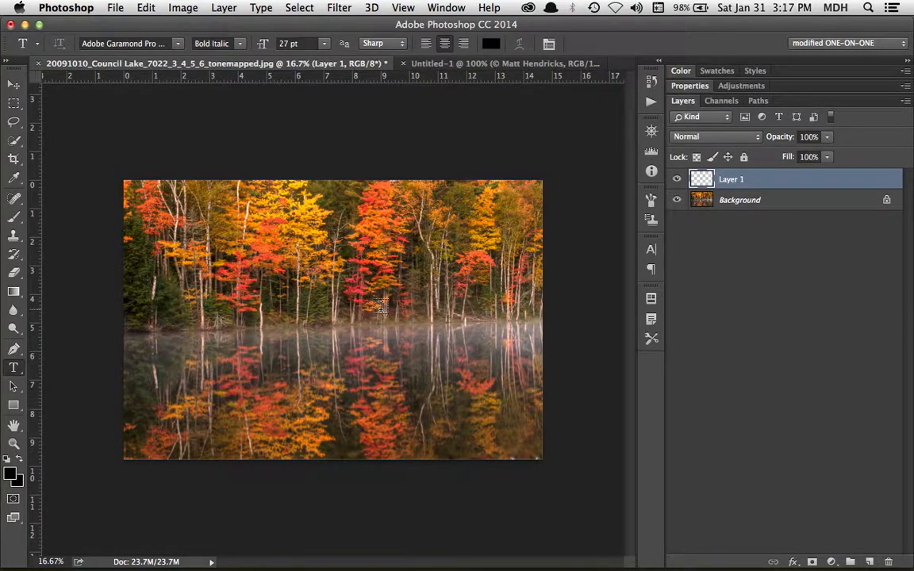
pyautogui.press('b')
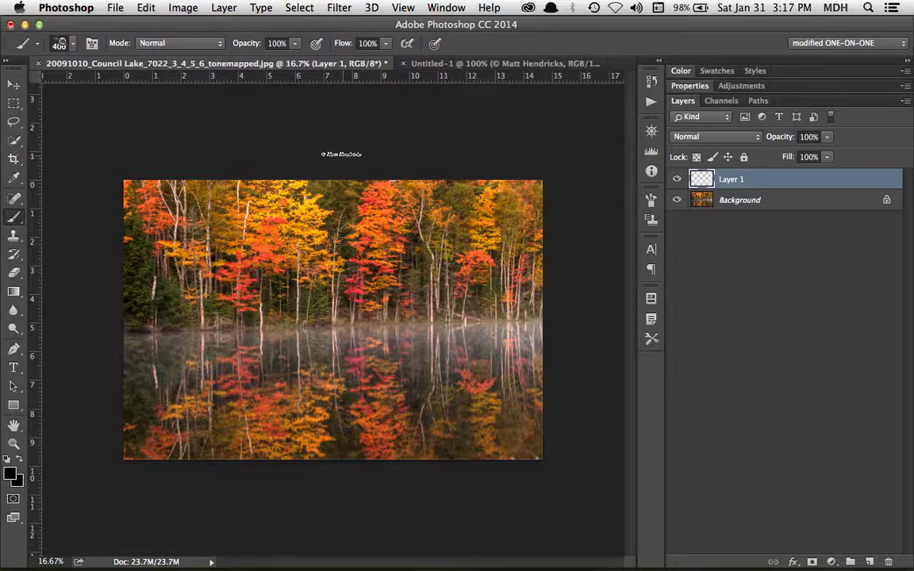
pyautogui.click(73, 44)
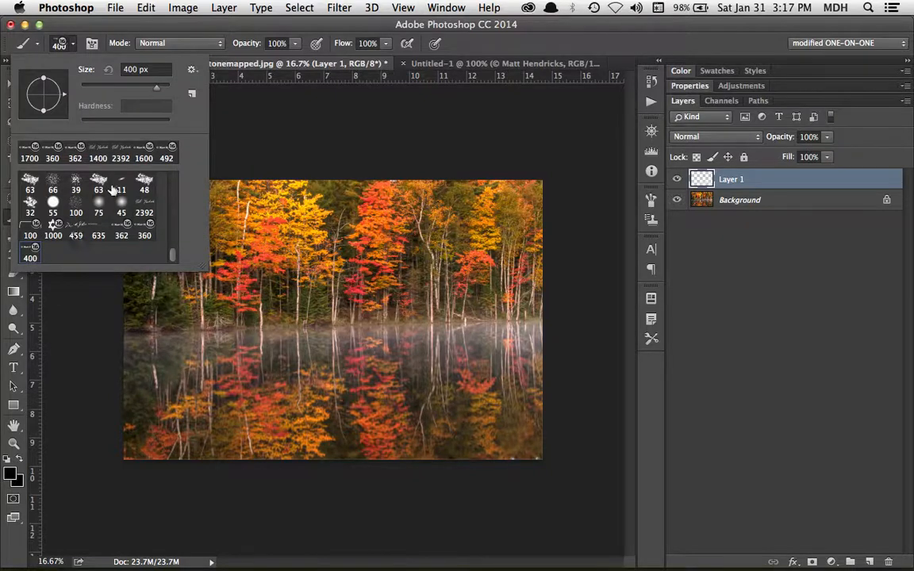
pyautogui.click(312, 123)
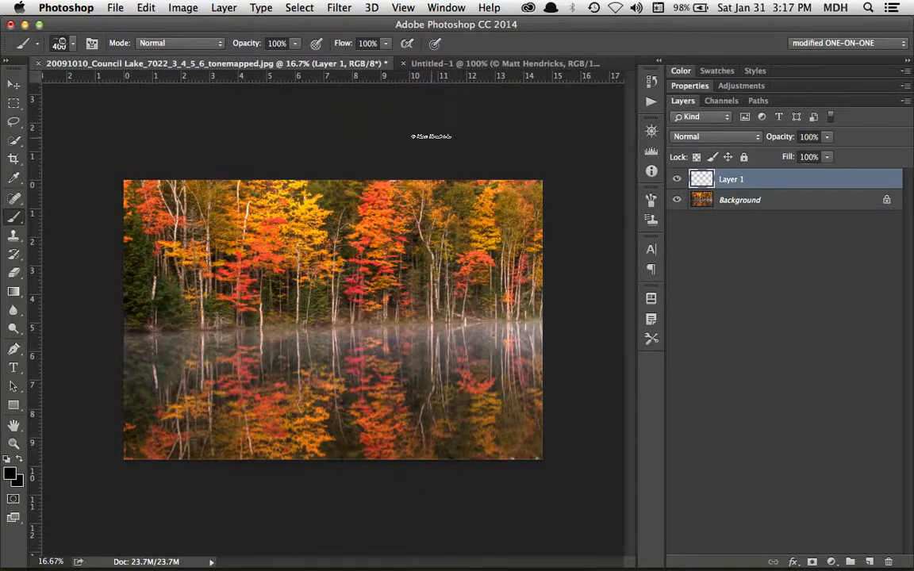
# - Enlarge the copyright brush to 1600 px, test-stamp and undo, then make white the foreground colour
pyautogui.press(']')
pyautogui.press(']')
pyautogui.press(']')
pyautogui.press(']')
pyautogui.press(']')
pyautogui.press(']')
pyautogui.press(']')
pyautogui.press(']')
pyautogui.press(']')
pyautogui.press(']')
pyautogui.press(']')
pyautogui.press(']')
pyautogui.press(']')
pyautogui.press(']')
pyautogui.press(']')
pyautogui.press('[')
pyautogui.press('[')
pyautogui.press('[')
pyautogui.press('[')
pyautogui.press('[')
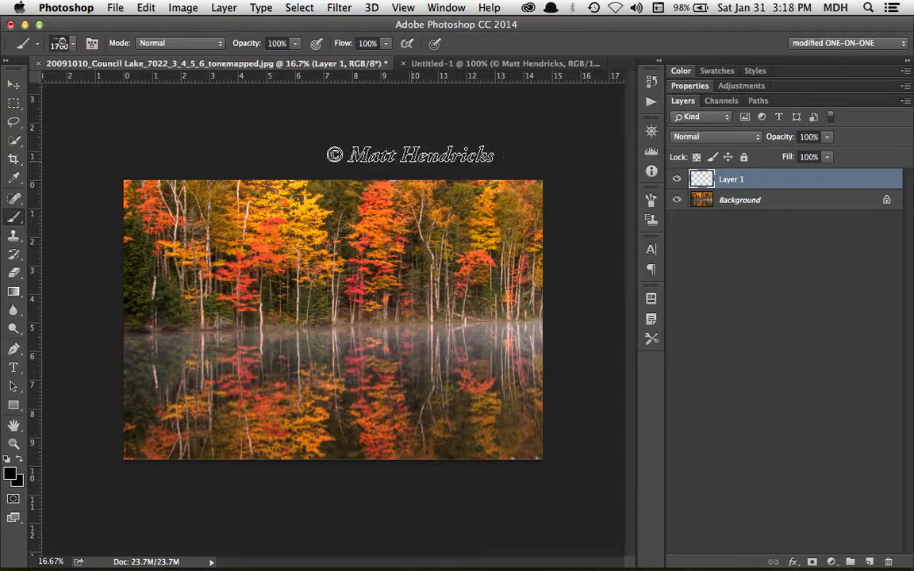
pyautogui.press(']')
pyautogui.press(']')
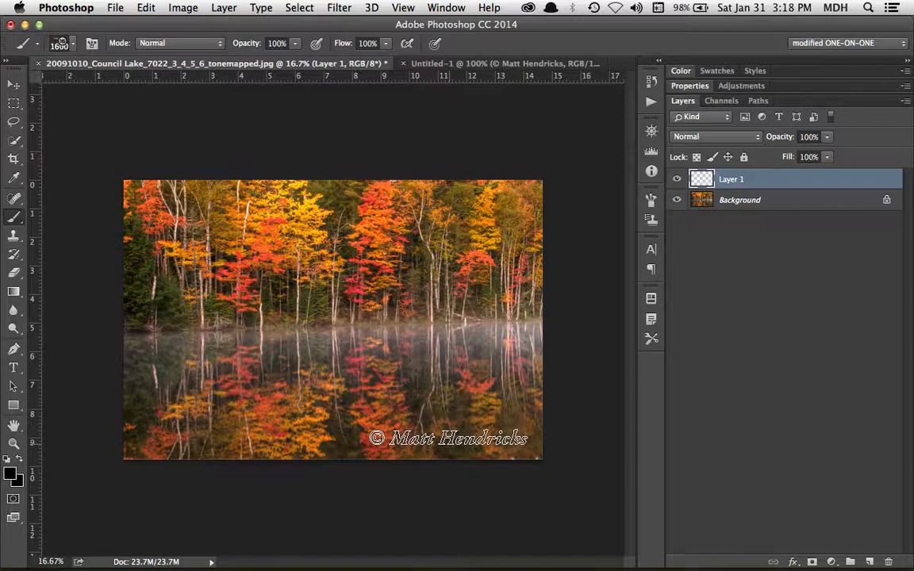
pyautogui.click(448, 438)
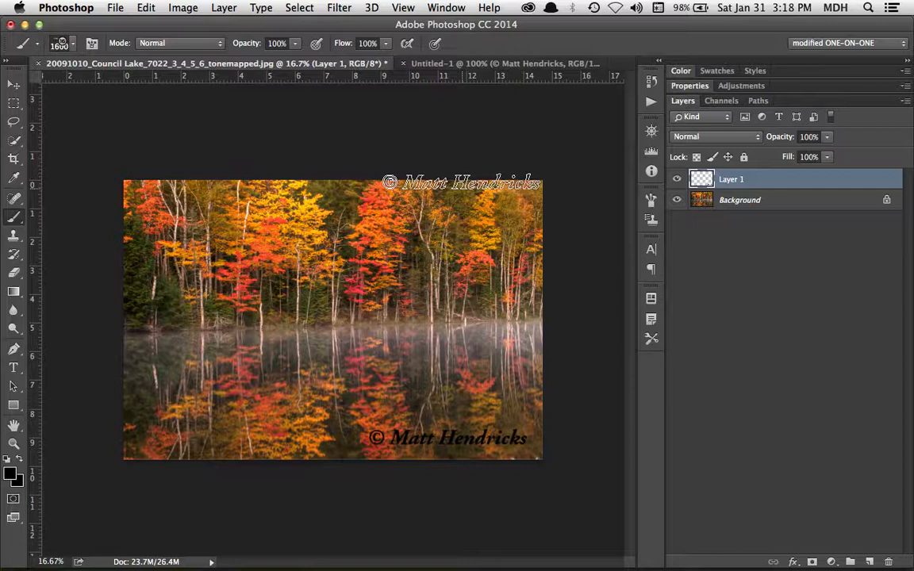
pyautogui.press('super+z')
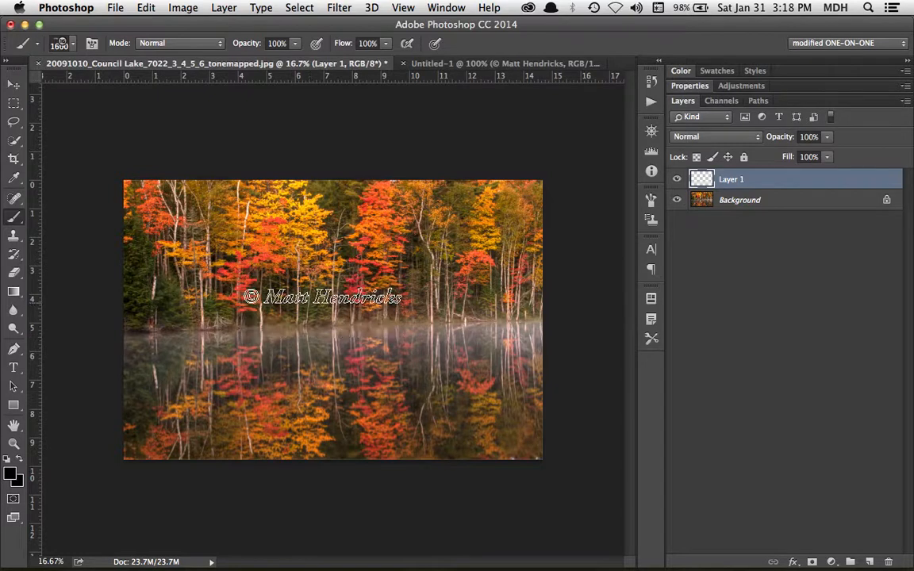
pyautogui.press('d')
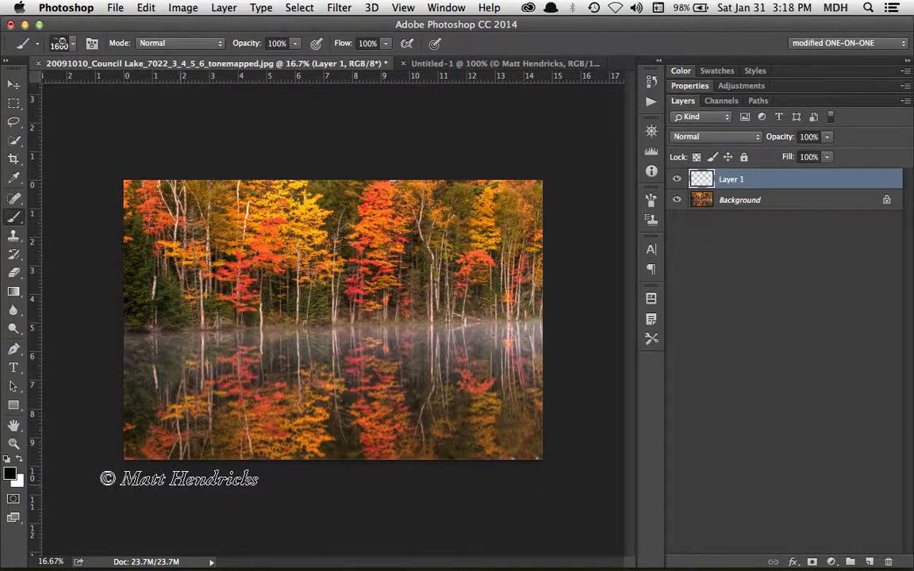
pyautogui.press('x')
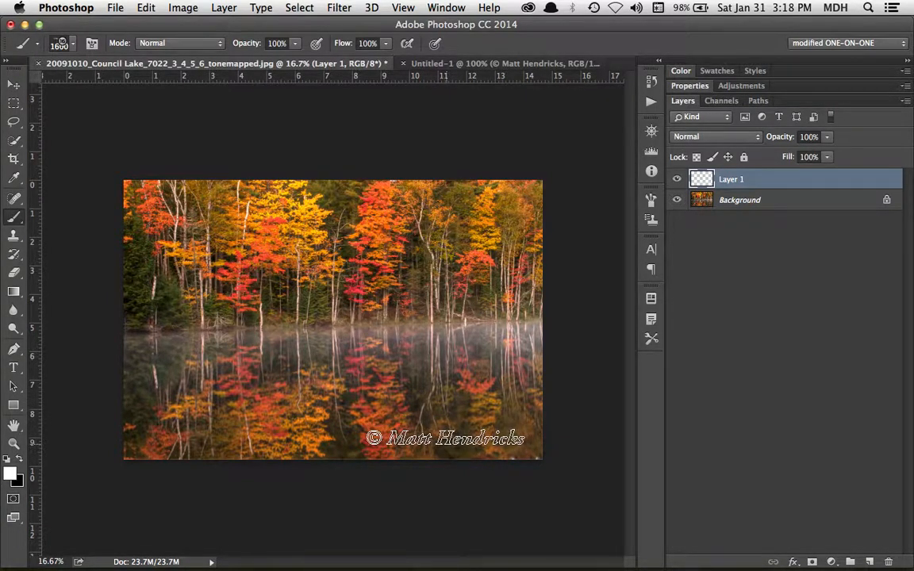
# - Stamp the white watermark lower right, check it by toggling Layer 1's visibility, and nudge it into place
pyautogui.click(446, 438)
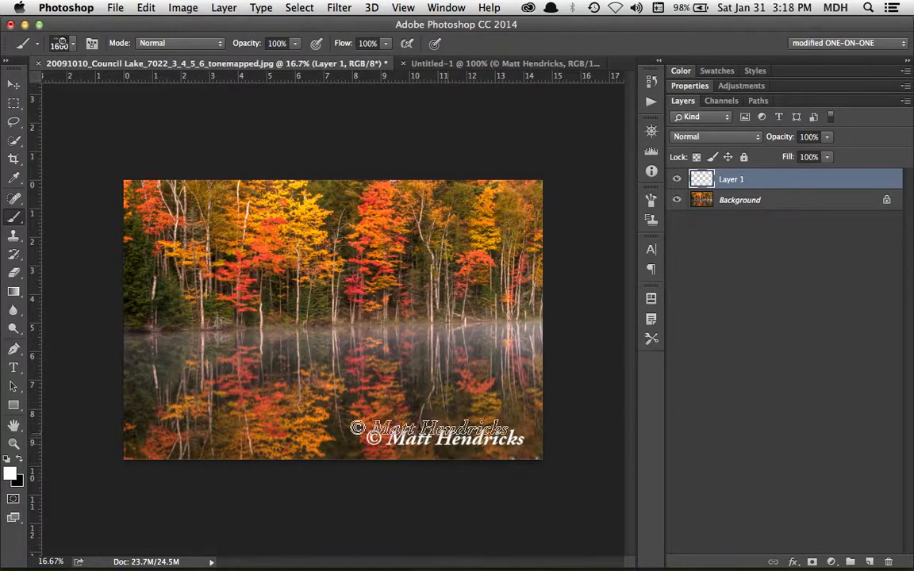
pyautogui.click(677, 181)
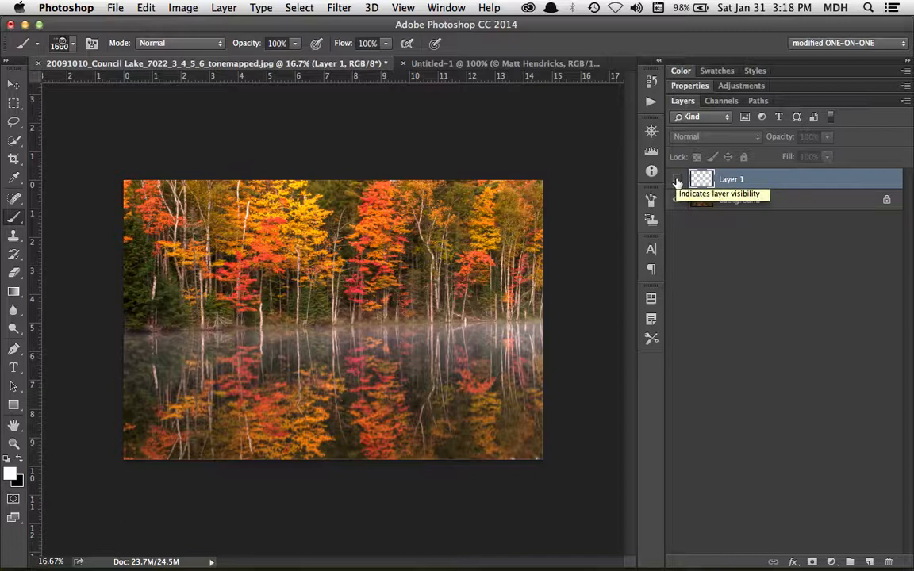
pyautogui.click(677, 181)
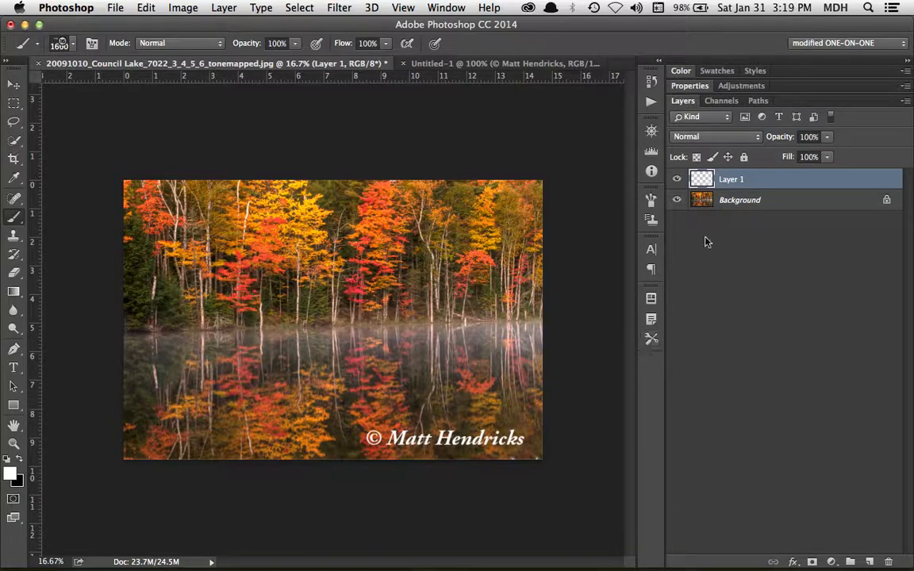
pyautogui.press('v')
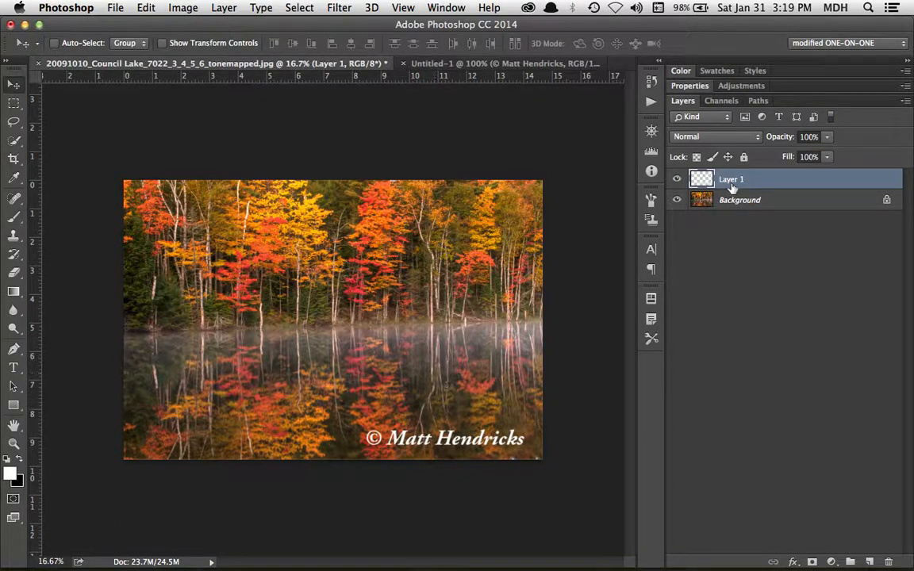
pyautogui.moveTo(449, 329); pyautogui.dragTo(425, 374)
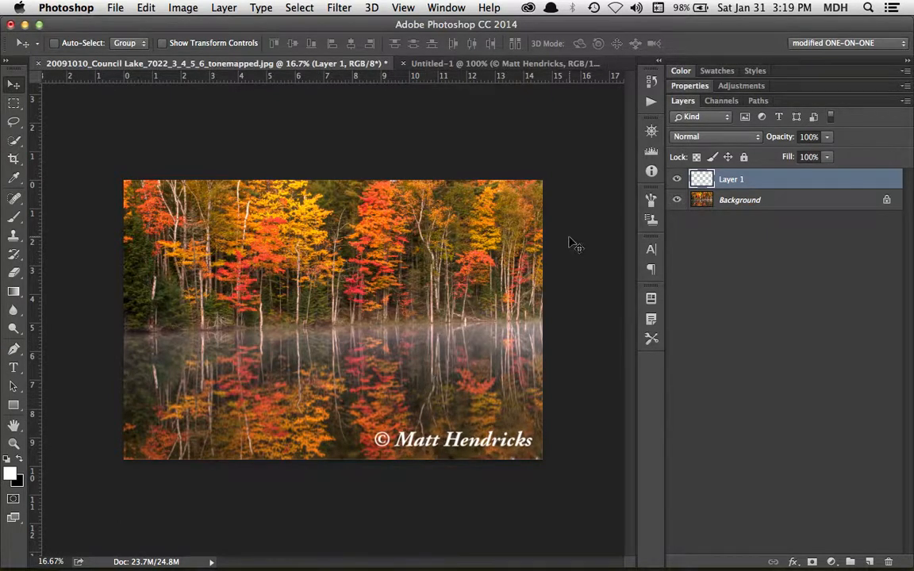
pyautogui.doubleClick(802, 189)
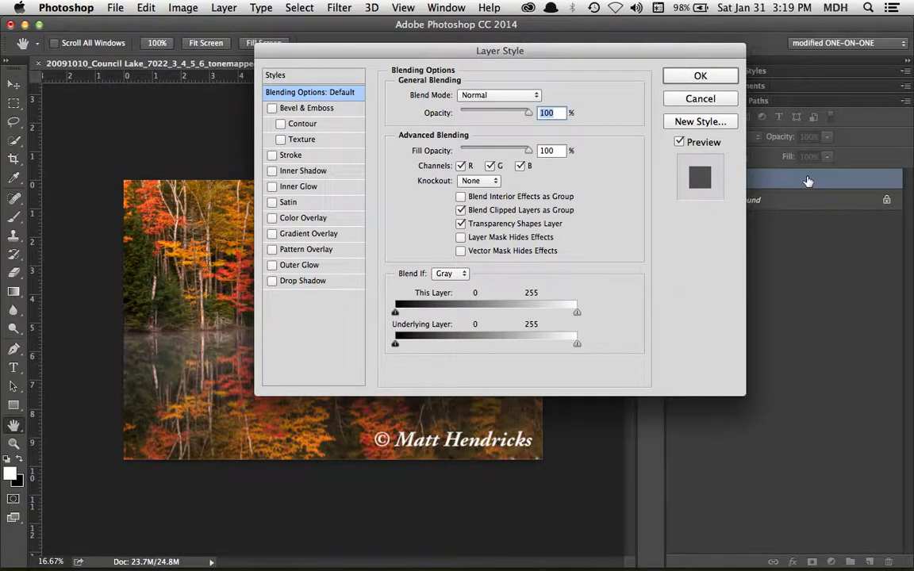
# - Try a 12 px drop shadow on the watermark, comparing it on and off, then remove it
pyautogui.moveTo(622, 57); pyautogui.dragTo(511, 55)
pyautogui.click(162, 280)
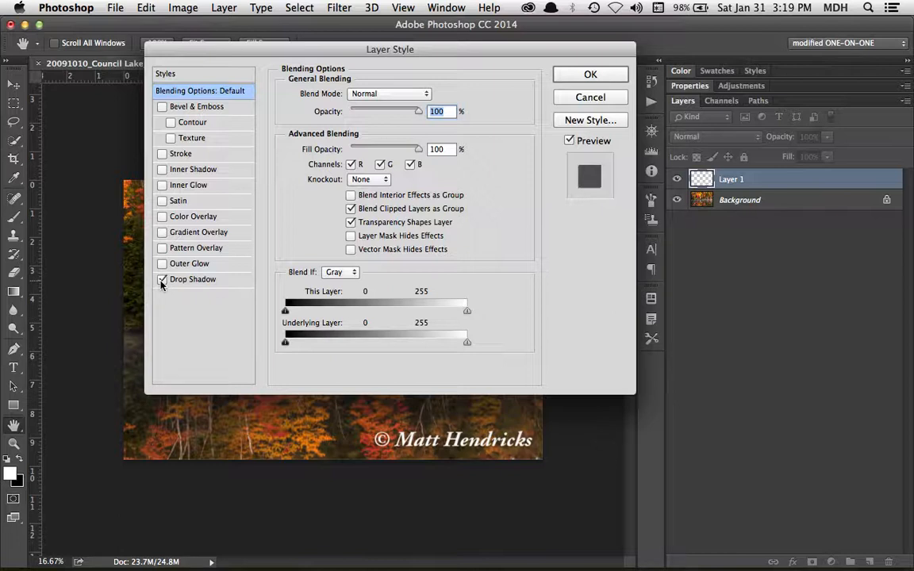
pyautogui.click(186, 279)
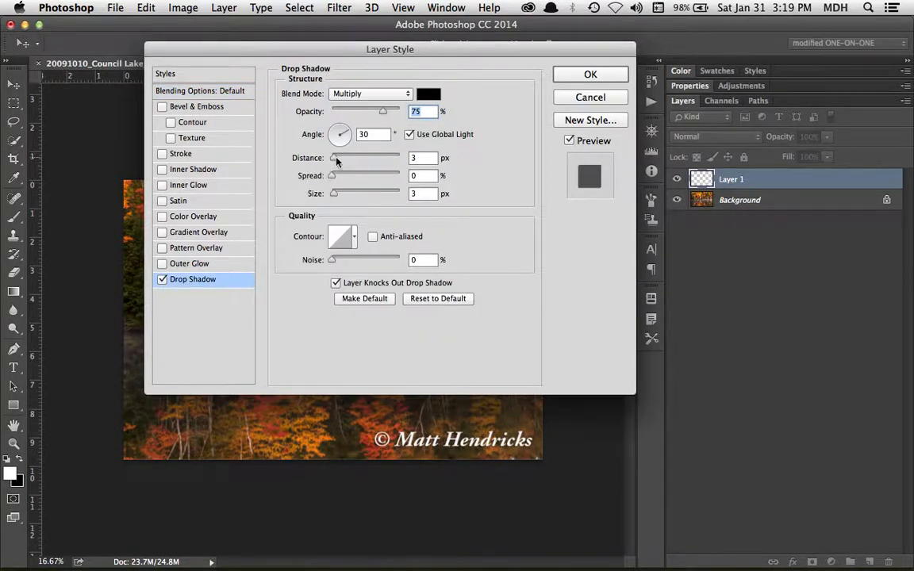
pyautogui.moveTo(334, 159); pyautogui.dragTo(340, 158)
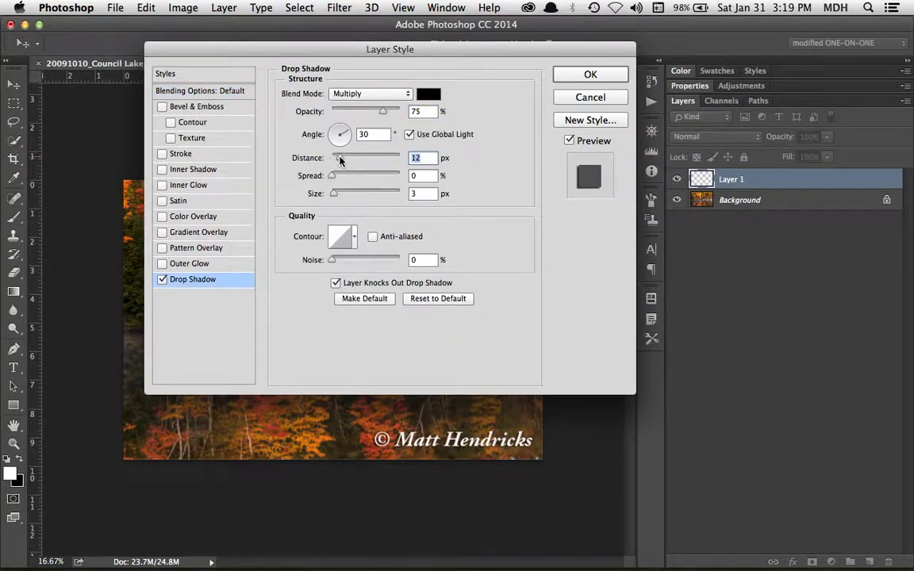
pyautogui.click(162, 279)
pyautogui.click(161, 280)
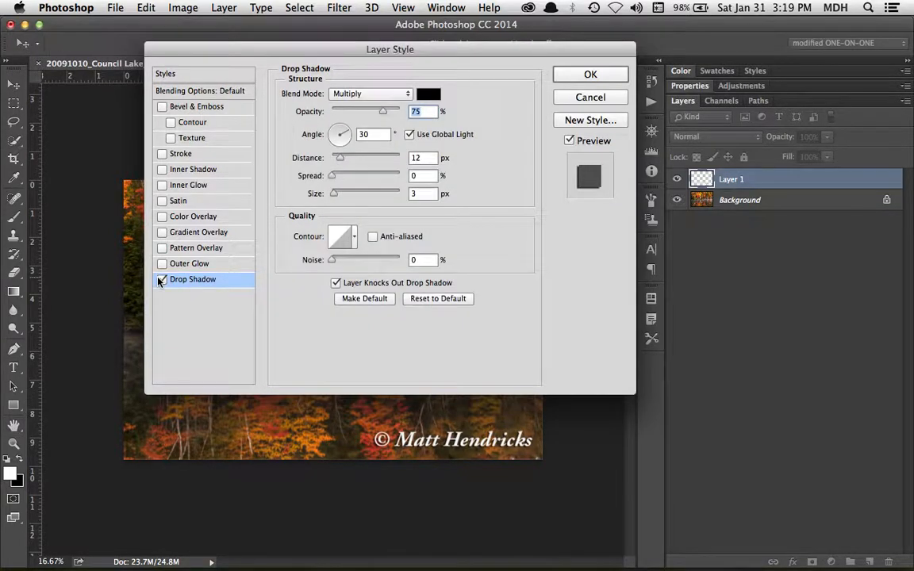
pyautogui.click(161, 281)
pyautogui.click(161, 280)
pyautogui.click(162, 280)
pyautogui.click(161, 280)
pyautogui.click(161, 281)
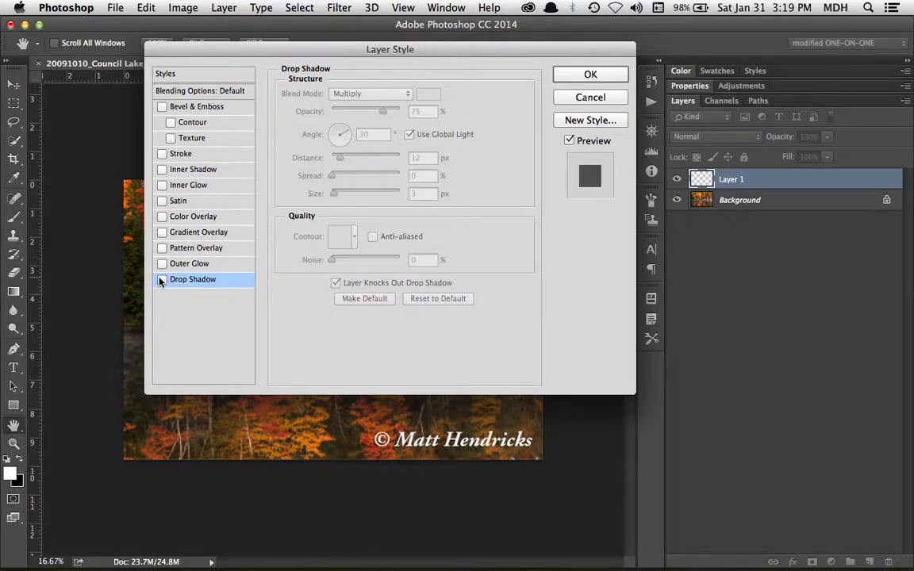
# - Apply Bevel & Emboss to the watermark layer and confirm the layer style
pyautogui.click(162, 107)
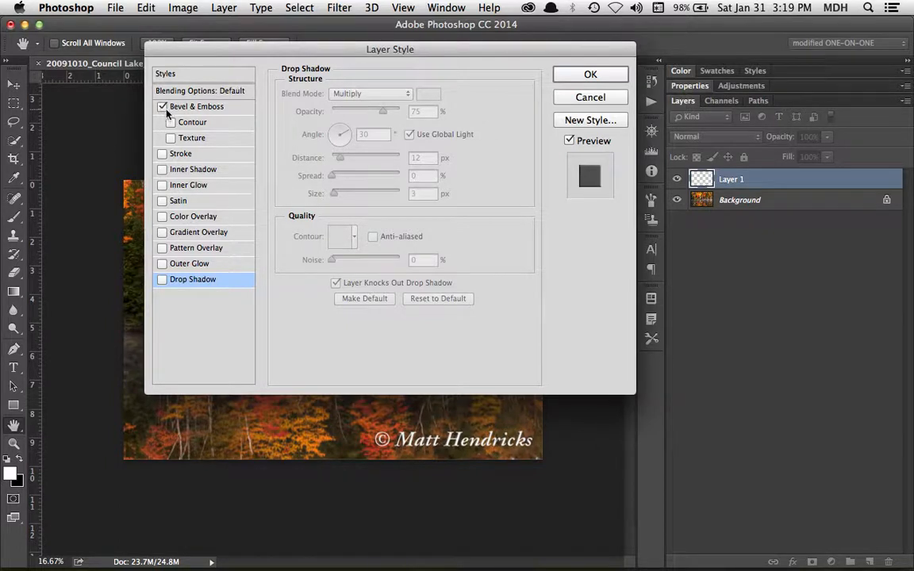
pyautogui.click(613, 74)
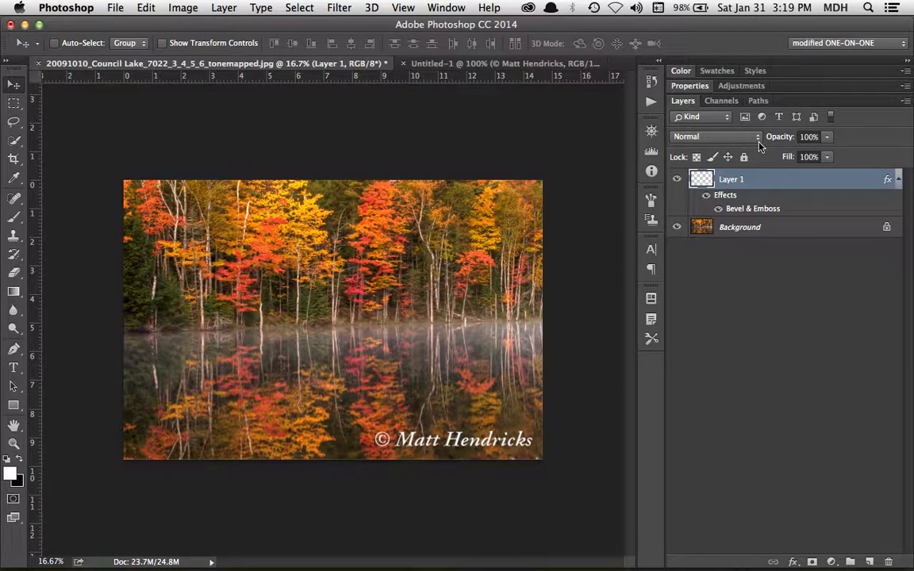
pyautogui.click(758, 143)
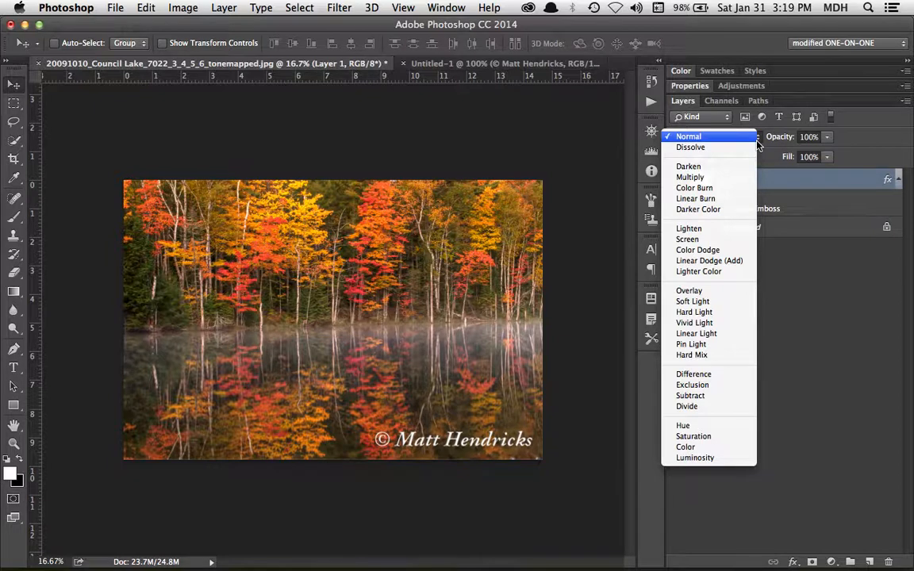
pyautogui.click(740, 181)
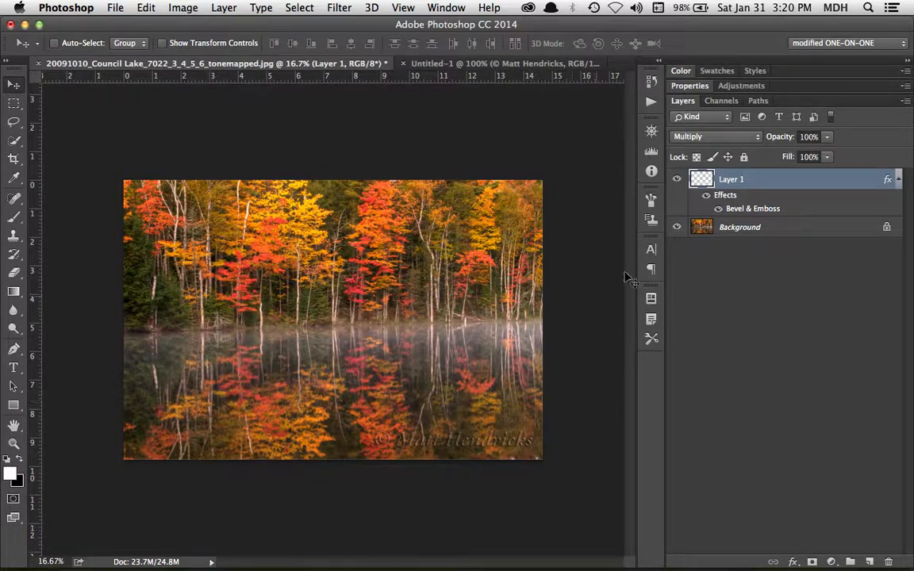
pyautogui.click(752, 136)
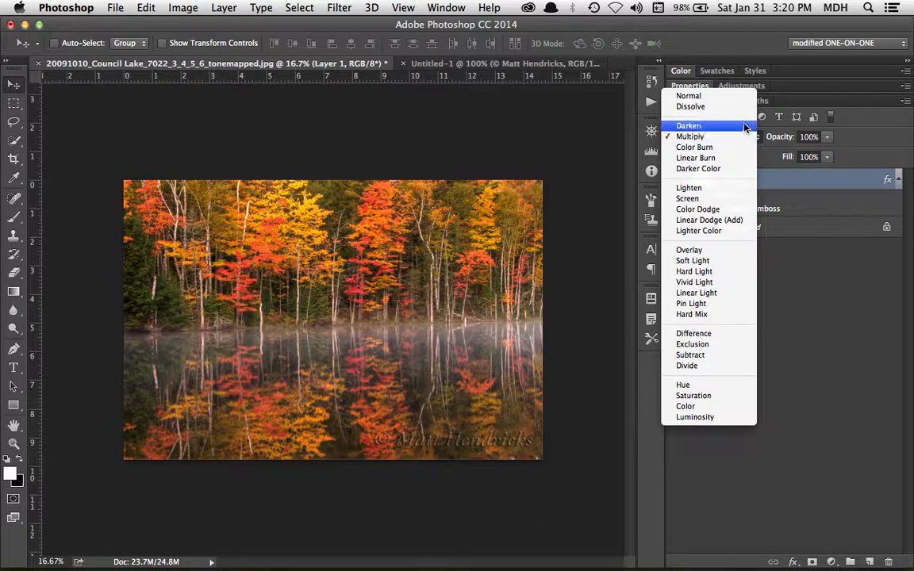
pyautogui.click(745, 97)
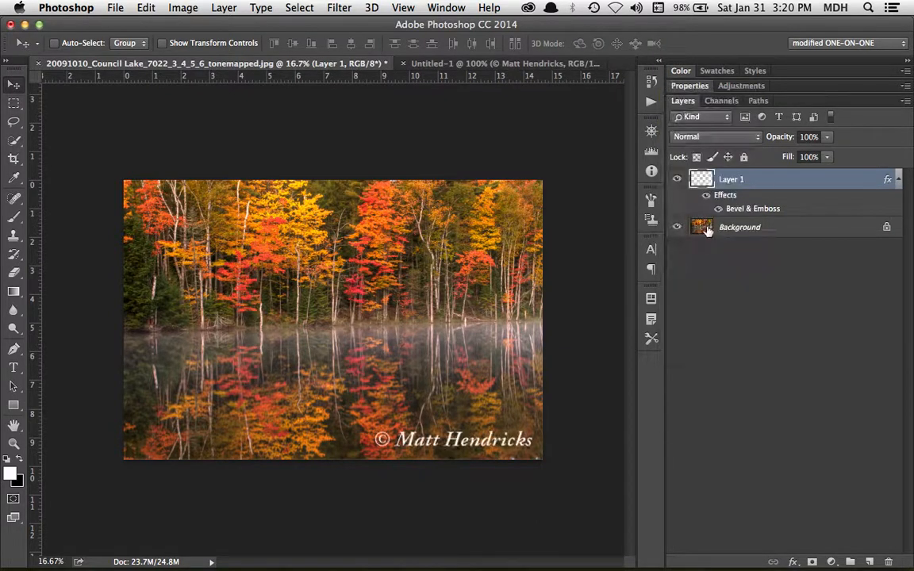
pyautogui.click(678, 180)
pyautogui.click(677, 180)
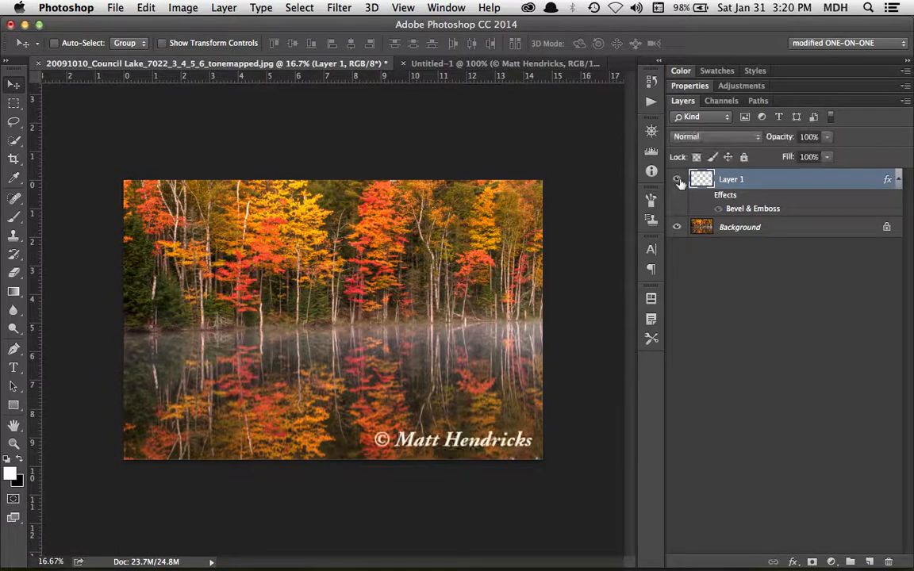